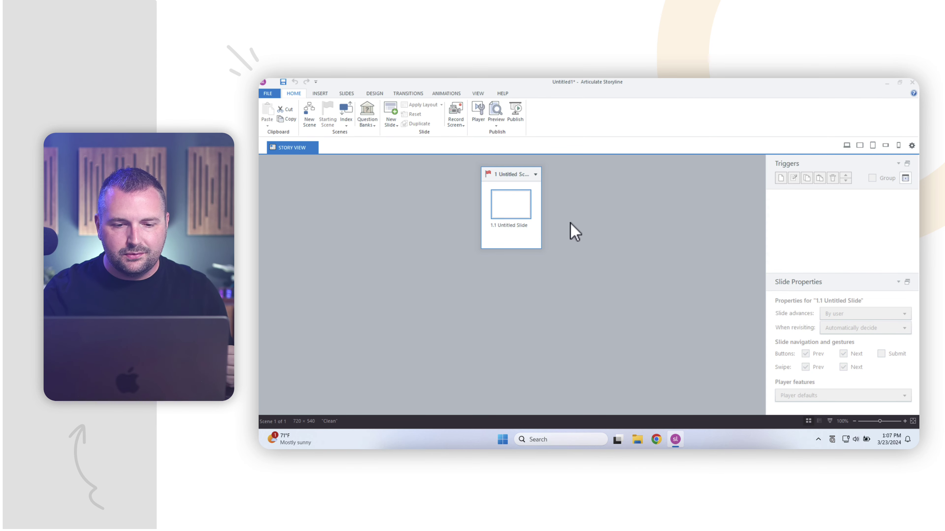
Open slide 1.1 Untitled Slide, then close its tab to return to Story View
{"action": "double_click", "coordinate": [519, 208]}
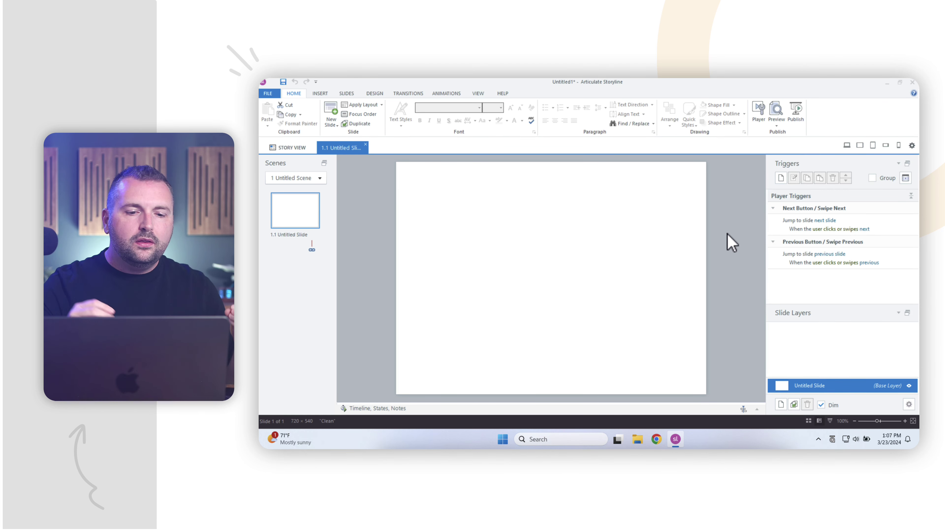
{"action": "left_click", "coordinate": [365, 144]}
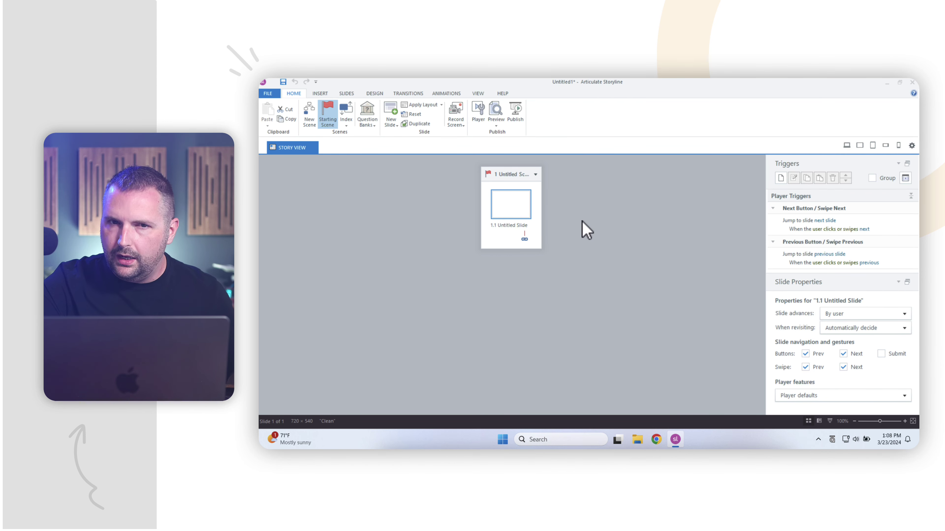
Close the blank project without saving and open Our Customer Service Philosophy.story in Story View
{"action": "left_click", "coordinate": [912, 83]}
{"action": "left_click", "coordinate": [587, 287]}
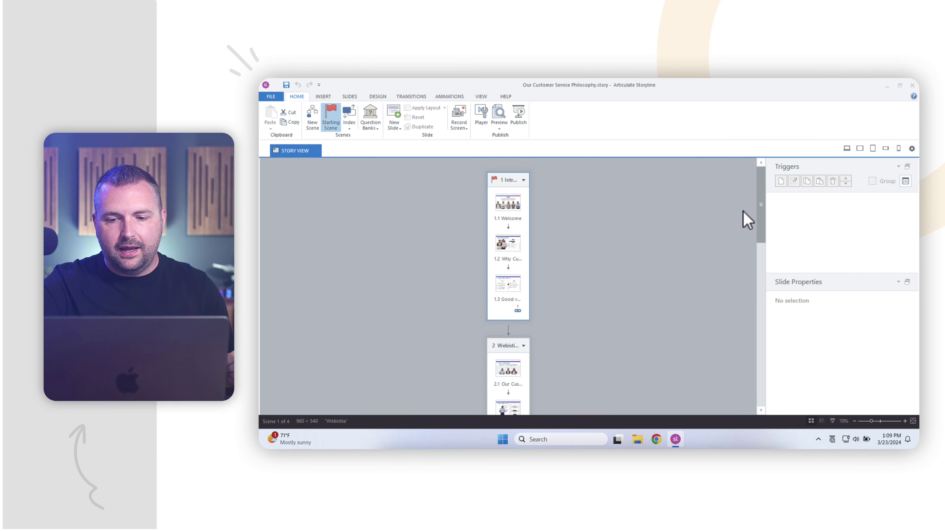
{"action": "mouse_move", "coordinate": [761, 194]}
{"action": "left_mouse_down"}
{"action": "mouse_move", "coordinate": [761, 296]}
{"action": "mouse_move", "coordinate": [759, 190]}
{"action": "left_mouse_up"}
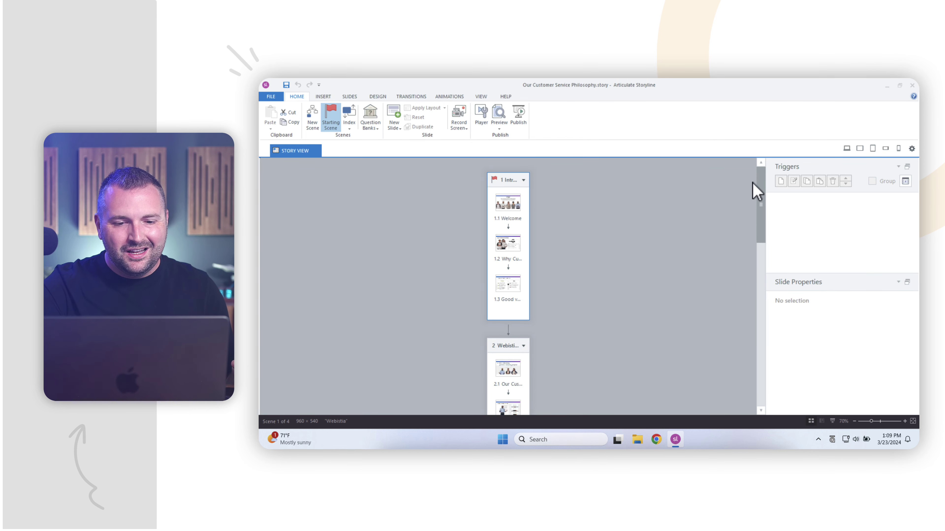
Open slide 1.2 Why Customer Service Matters from the Introduction scene in Slide View
{"action": "double_click", "coordinate": [512, 249]}
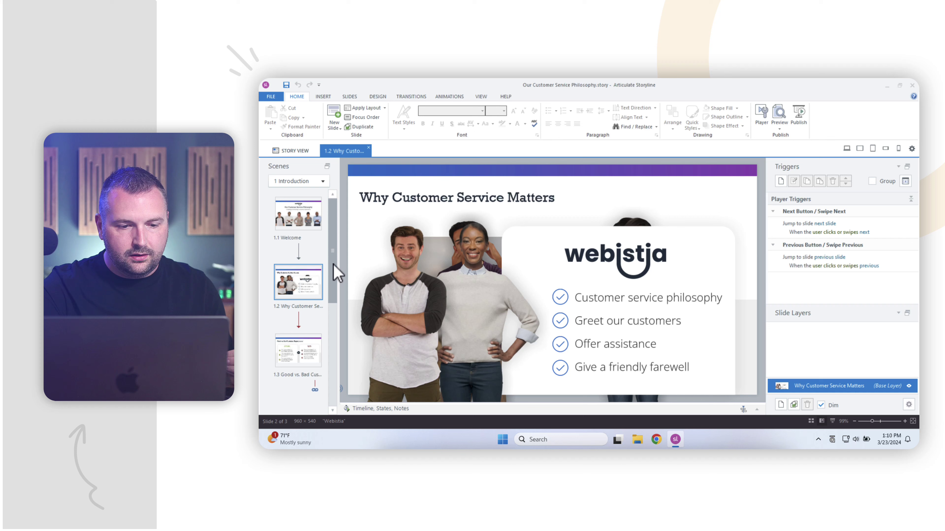
{"action": "mouse_move", "coordinate": [333, 268]}
{"action": "left_mouse_down"}
{"action": "mouse_move", "coordinate": [331, 337]}
{"action": "mouse_move", "coordinate": [335, 251]}
{"action": "left_mouse_up"}
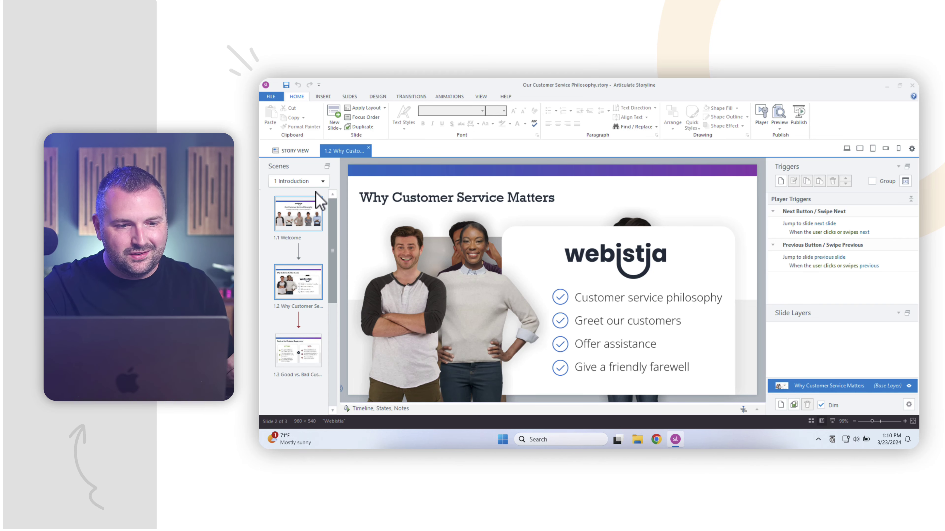
Return to Story View, scroll through scenes 2 and 3, and select slide 1.1 Welcome
{"action": "left_click", "coordinate": [299, 150]}
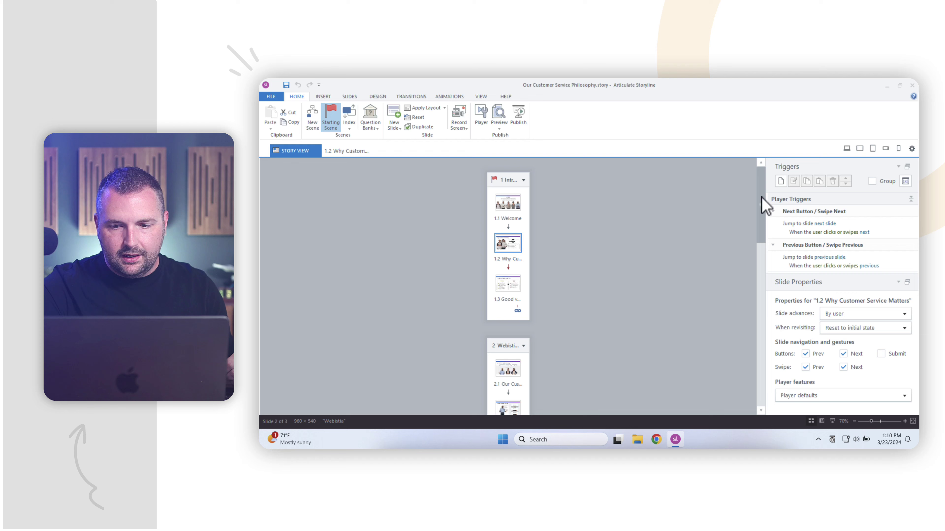
{"action": "left_click_drag", "start_coordinate": [765, 204], "coordinate": [760, 258]}
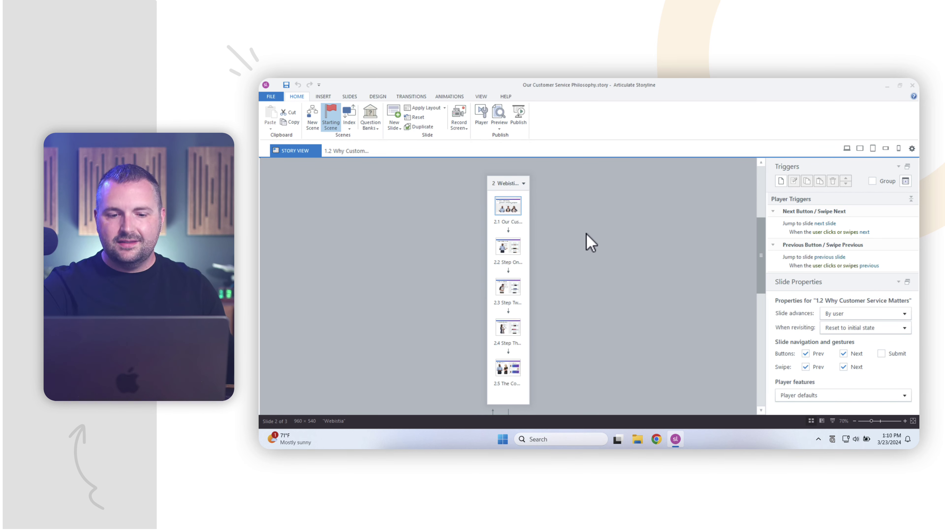
{"action": "left_click_drag", "start_coordinate": [763, 245], "coordinate": [763, 181]}
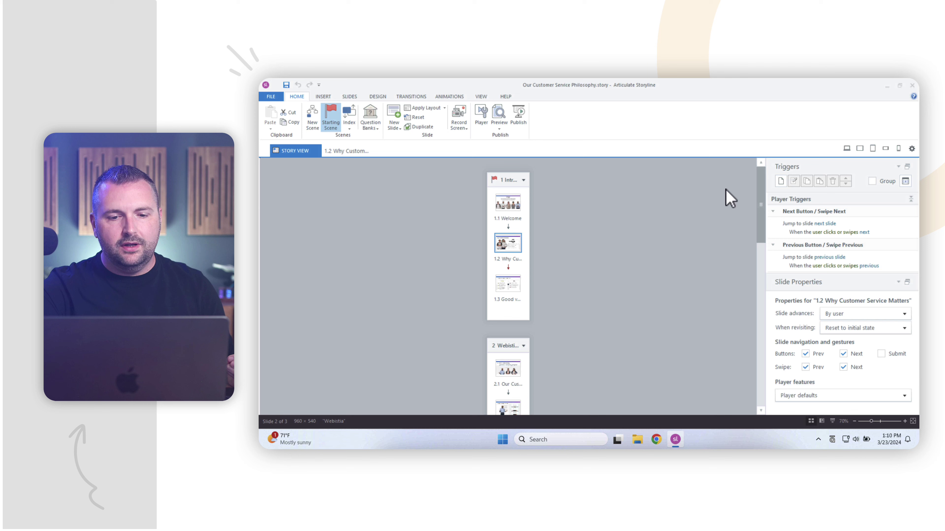
{"action": "left_click", "coordinate": [517, 204]}
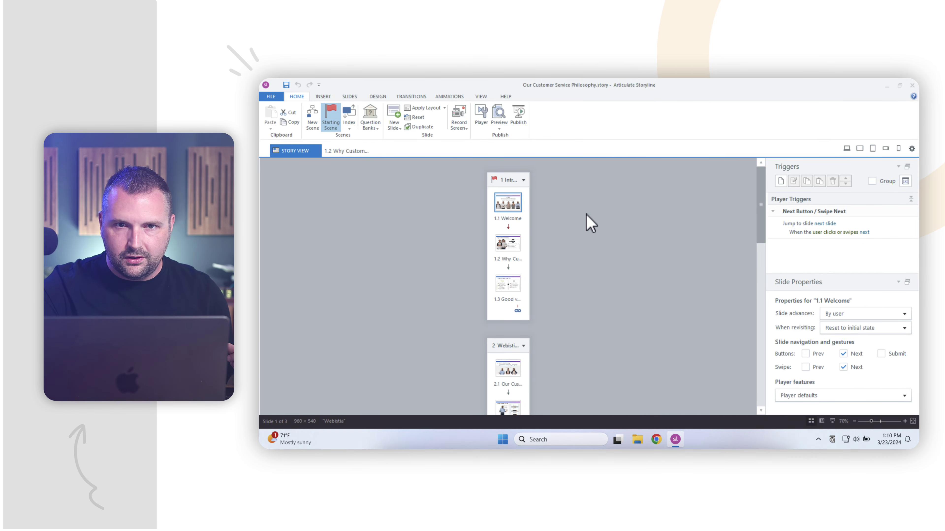
Preview the entire project and scroll through the player's menu of scenes and slides
{"action": "left_click", "coordinate": [499, 129]}
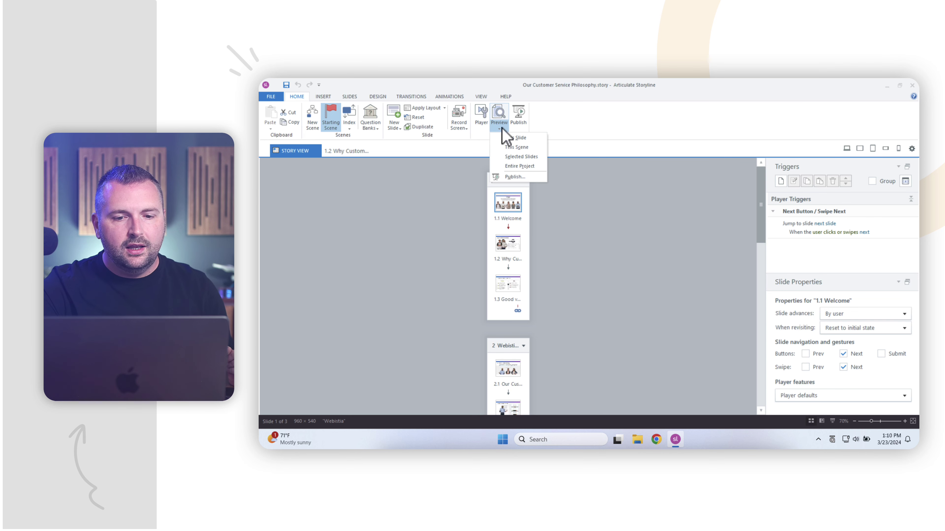
{"action": "left_click", "coordinate": [518, 166]}
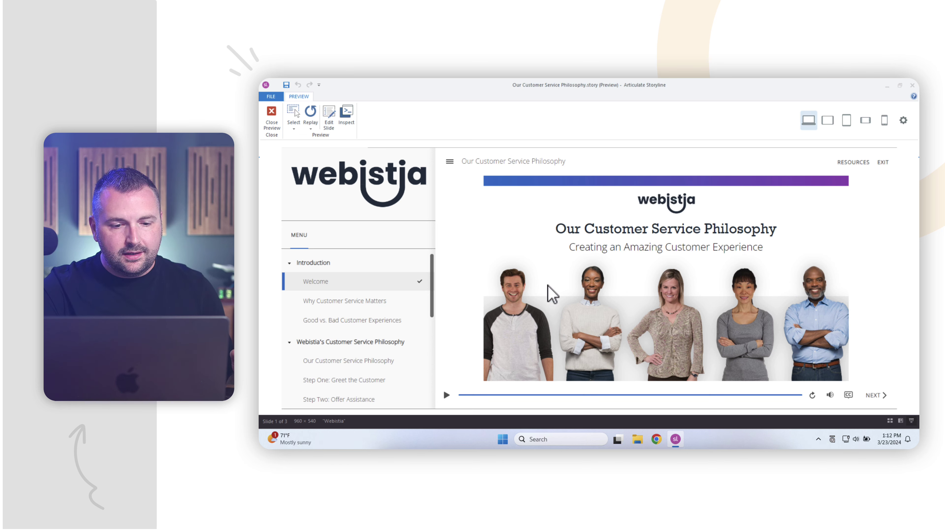
{"action": "mouse_move", "coordinate": [432, 276]}
{"action": "left_mouse_down"}
{"action": "mouse_move", "coordinate": [432, 380]}
{"action": "mouse_move", "coordinate": [434, 277]}
{"action": "left_mouse_up"}
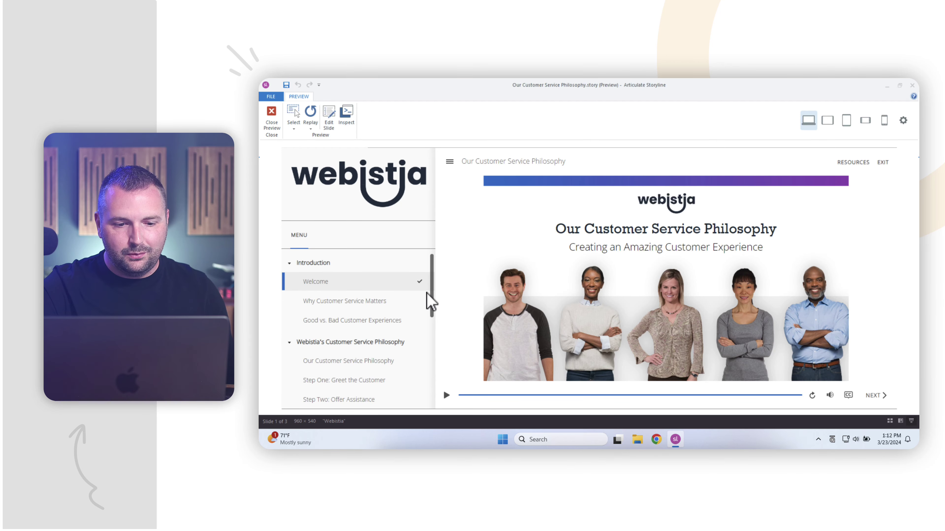
{"action": "left_click_drag", "start_coordinate": [427, 292], "coordinate": [434, 330]}
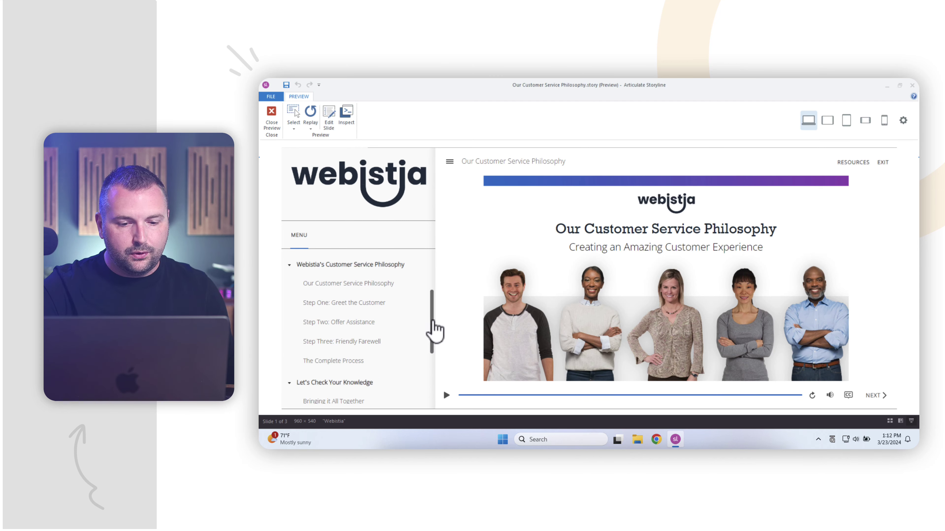
{"action": "left_click_drag", "start_coordinate": [432, 322], "coordinate": [432, 287]}
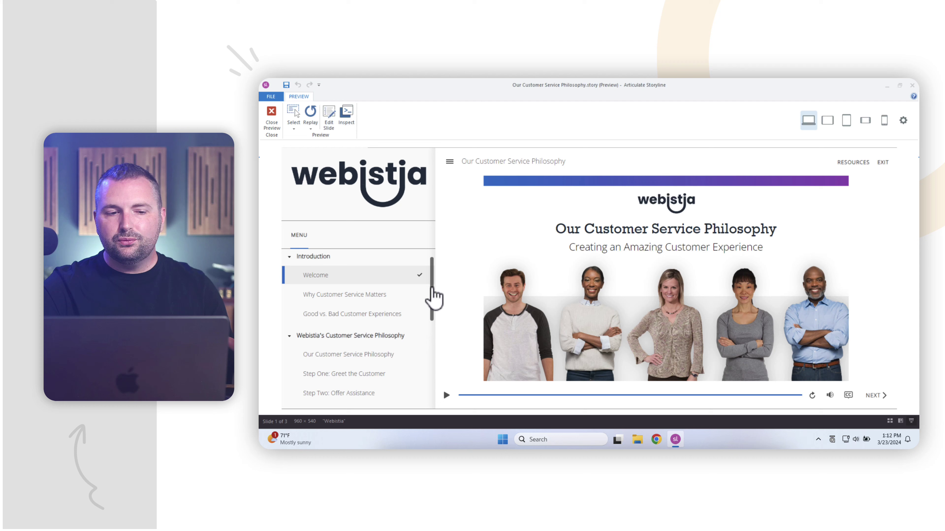
Close the preview, then close the Our Customer Service Philosophy course and Storyline
{"action": "left_click", "coordinate": [271, 116]}
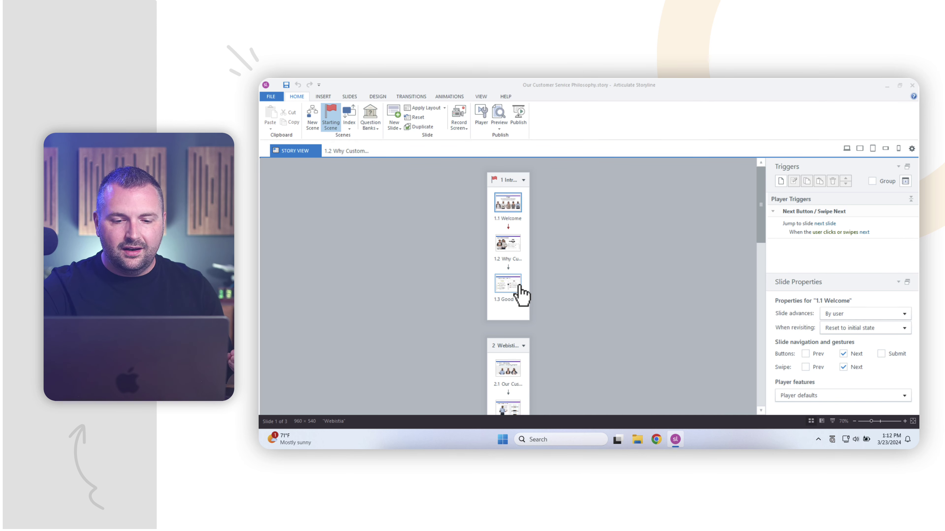
{"action": "mouse_move", "coordinate": [761, 193]}
{"action": "left_mouse_down"}
{"action": "mouse_move", "coordinate": [761, 333]}
{"action": "mouse_move", "coordinate": [751, 194]}
{"action": "left_mouse_up"}
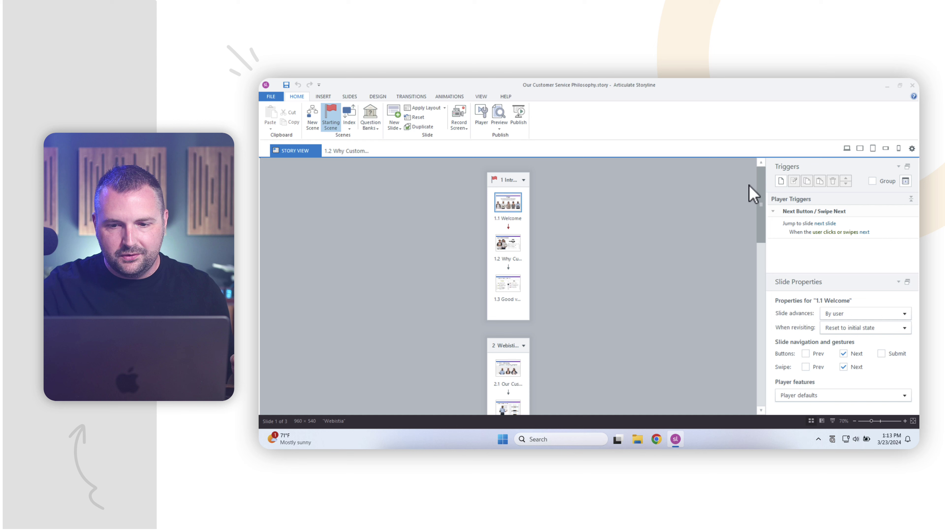
{"action": "left_click", "coordinate": [912, 86]}
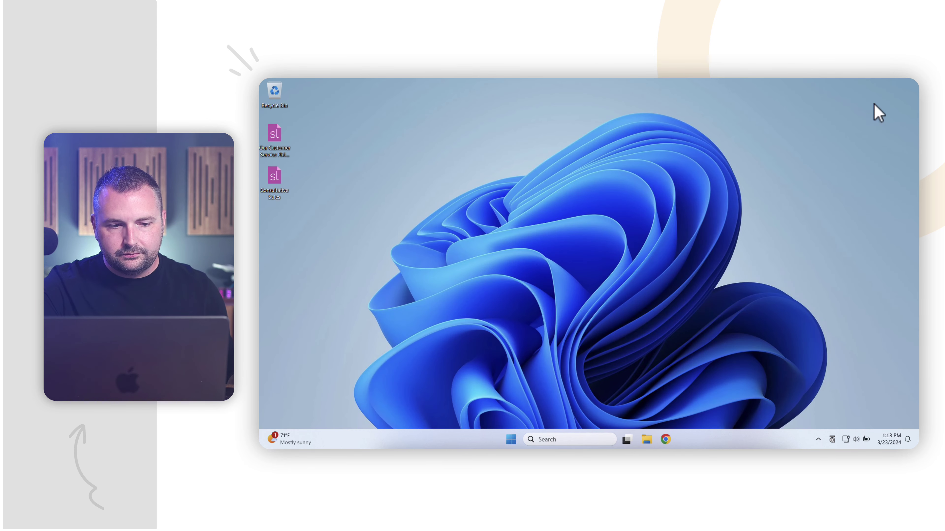
Open Consultative Sales.story from the desktop, scroll its scenes, and select slide 1.3 Main Menu
{"action": "double_click", "coordinate": [276, 178]}
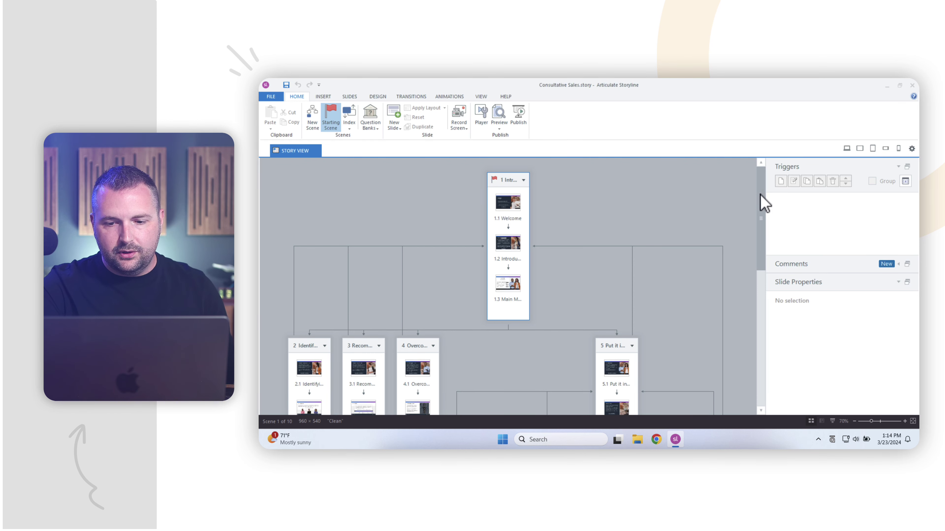
{"action": "mouse_move", "coordinate": [760, 196]}
{"action": "left_mouse_down"}
{"action": "mouse_move", "coordinate": [755, 327]}
{"action": "mouse_move", "coordinate": [754, 191]}
{"action": "left_mouse_up"}
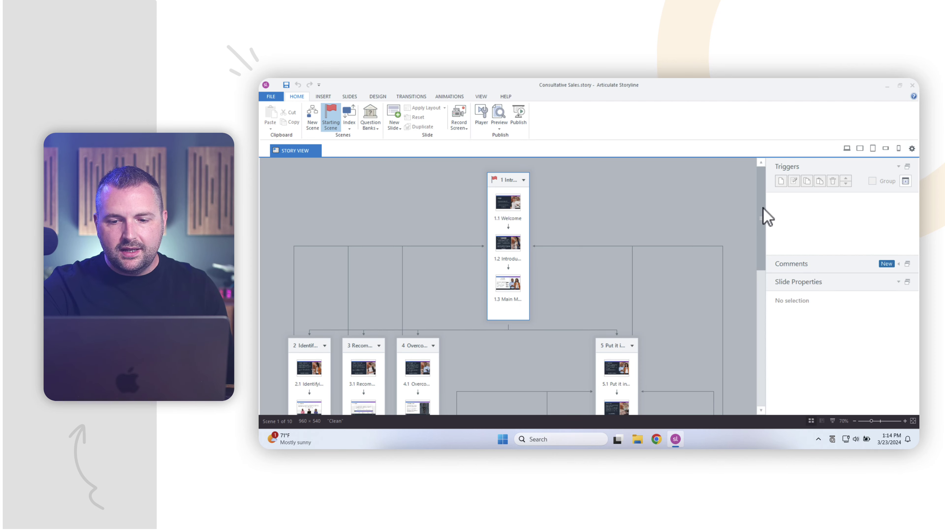
{"action": "mouse_move", "coordinate": [762, 213]}
{"action": "left_mouse_down"}
{"action": "mouse_move", "coordinate": [755, 276]}
{"action": "mouse_move", "coordinate": [755, 209]}
{"action": "left_mouse_up"}
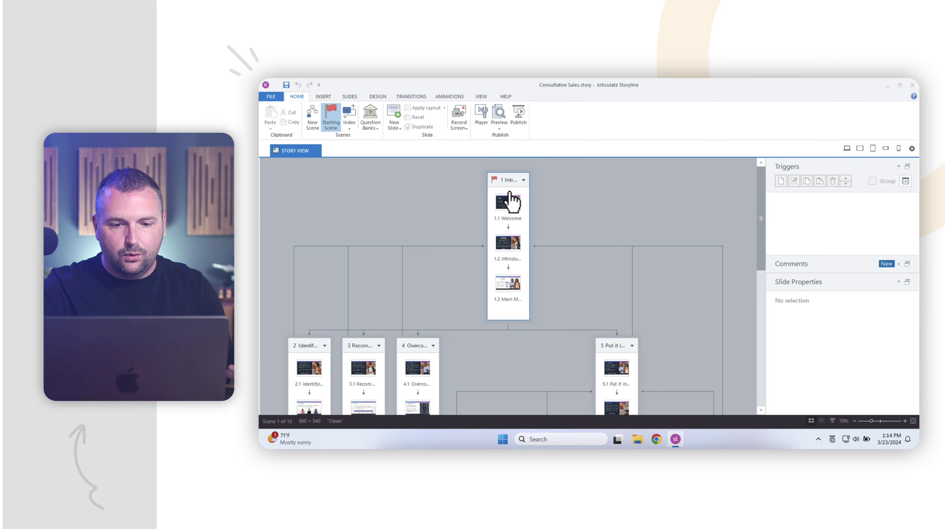
{"action": "left_click", "coordinate": [509, 292]}
Open slide 1.3 Main Menu to view its four topics, BEGIN buttons and Complete triggers
{"action": "double_click", "coordinate": [509, 293]}
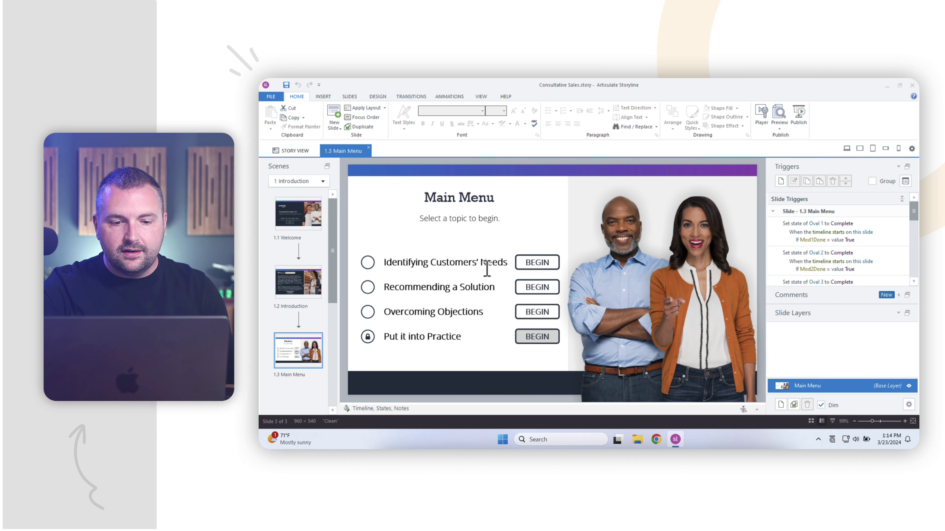
Back in Story View, browse the topic and character scenes, selecting slide 2.5 Module One Summary
{"action": "left_click", "coordinate": [298, 152]}
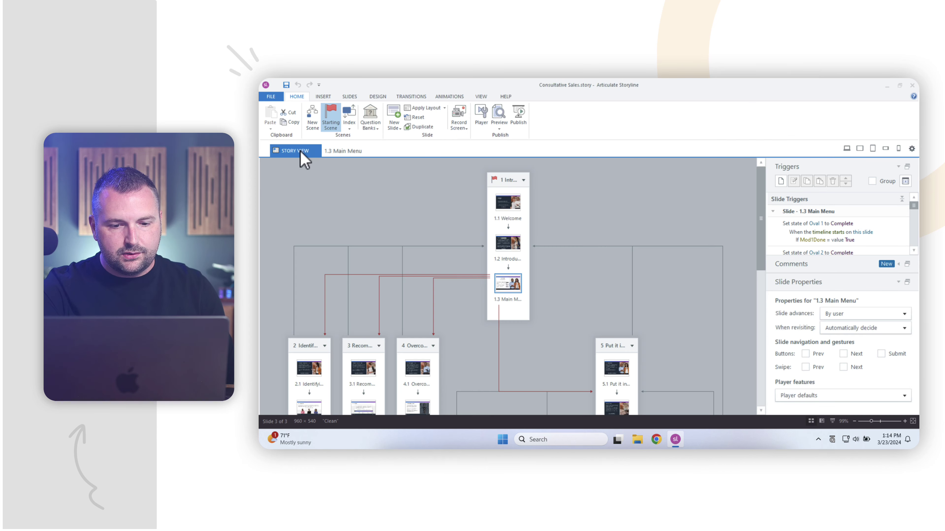
{"action": "left_click_drag", "start_coordinate": [761, 216], "coordinate": [768, 265]}
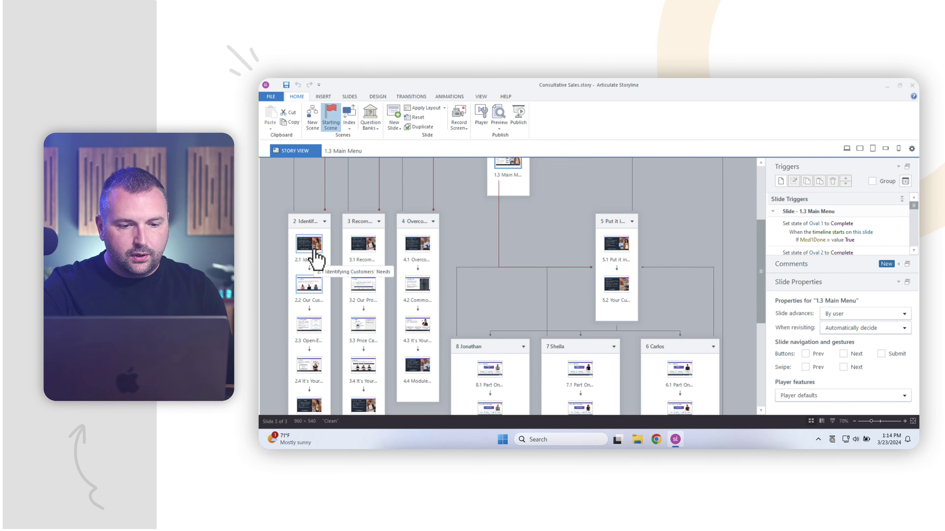
{"action": "left_click_drag", "start_coordinate": [763, 260], "coordinate": [766, 298]}
{"action": "left_click", "coordinate": [300, 337]}
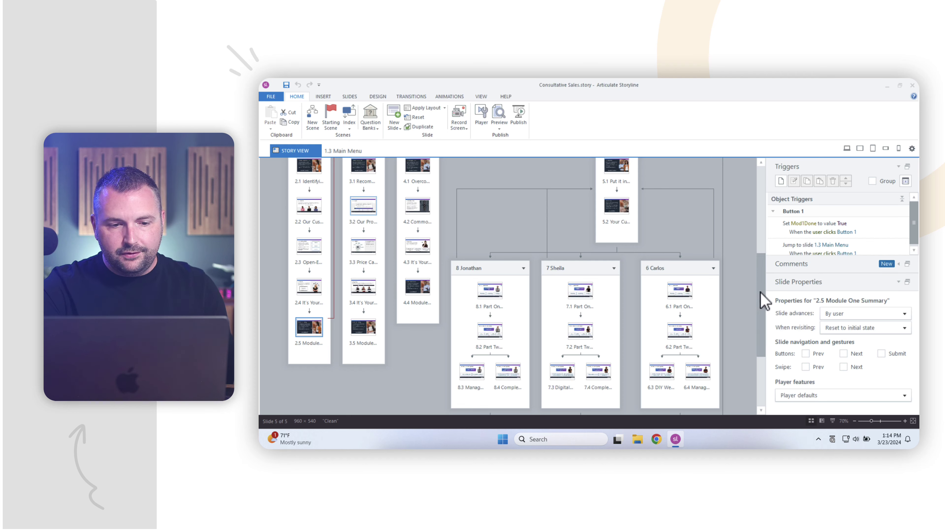
{"action": "left_click_drag", "start_coordinate": [760, 293], "coordinate": [749, 203]}
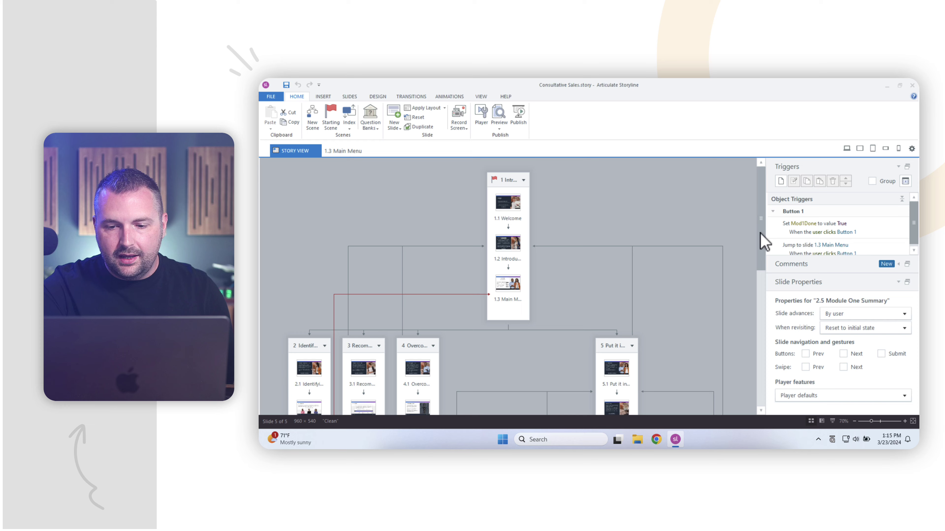
{"action": "mouse_move", "coordinate": [761, 234]}
{"action": "left_mouse_down"}
{"action": "mouse_move", "coordinate": [761, 338]}
{"action": "mouse_move", "coordinate": [747, 238]}
{"action": "left_mouse_up"}
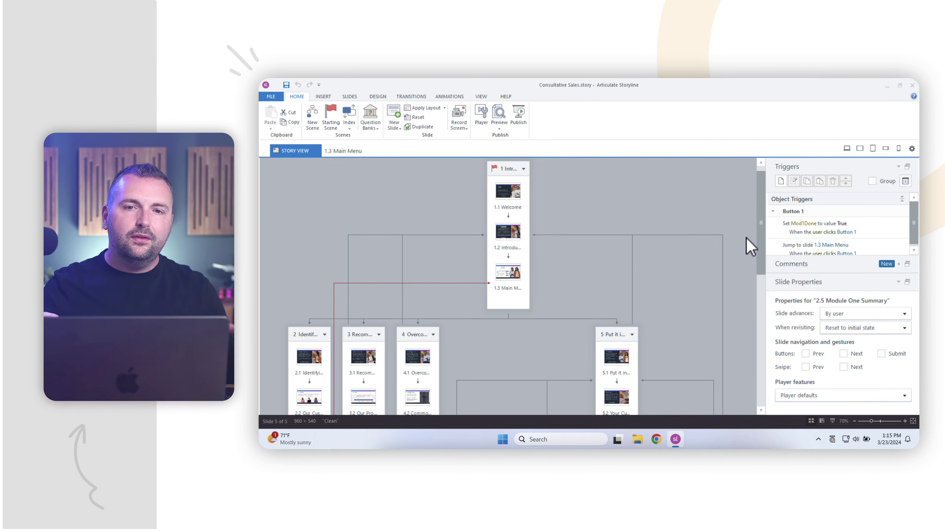